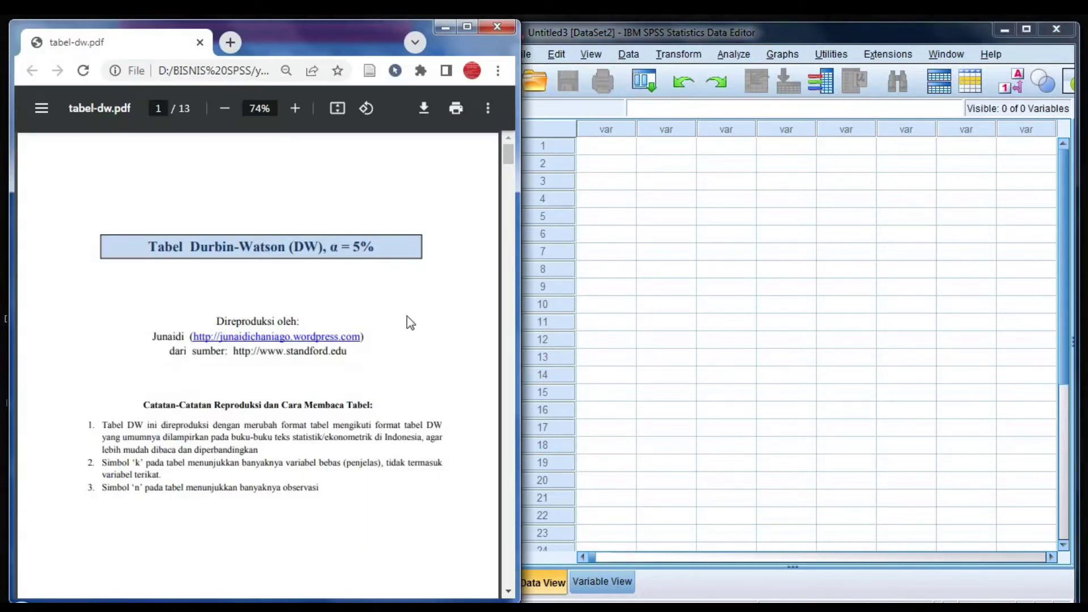
# Define four variables named x1, x2, x3 and y in the SPSS Variable View
pyautogui.click(444, 28)
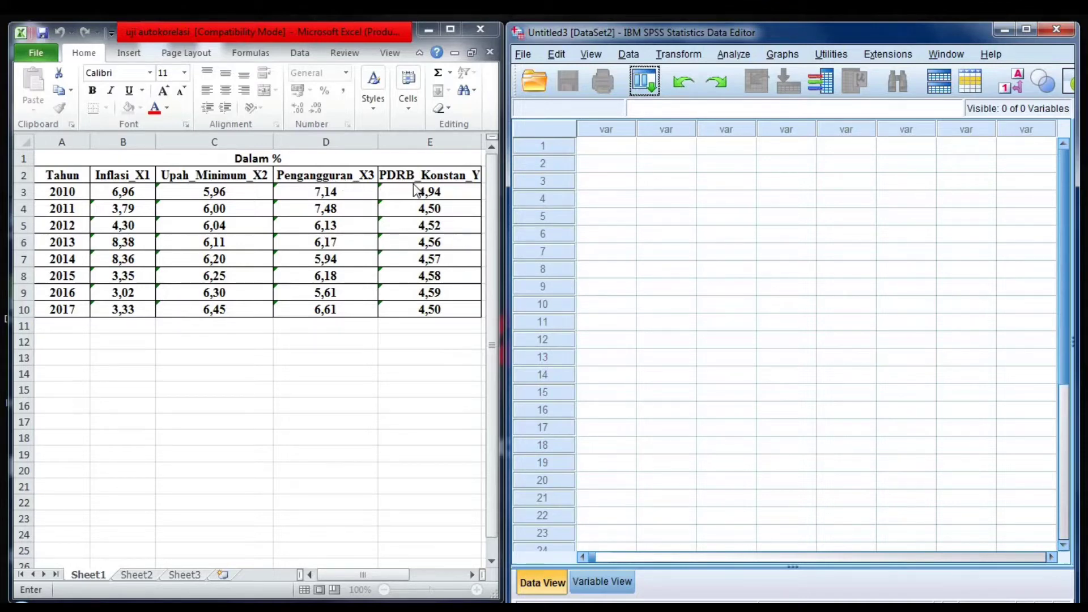
pyautogui.click(603, 583)
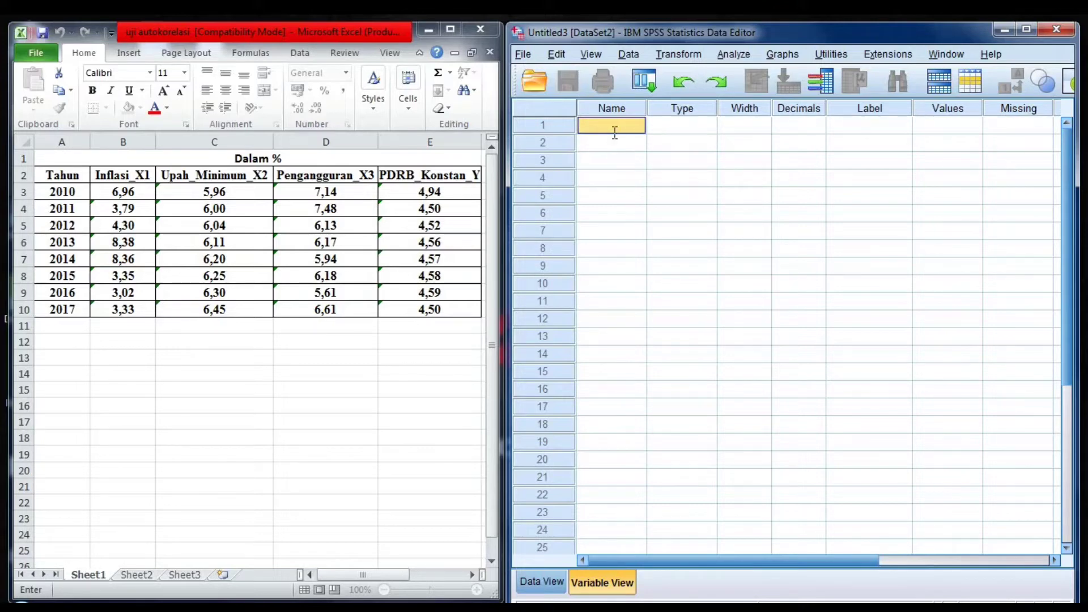
pyautogui.write('x1')
pyautogui.click(609, 144)
pyautogui.write('x')
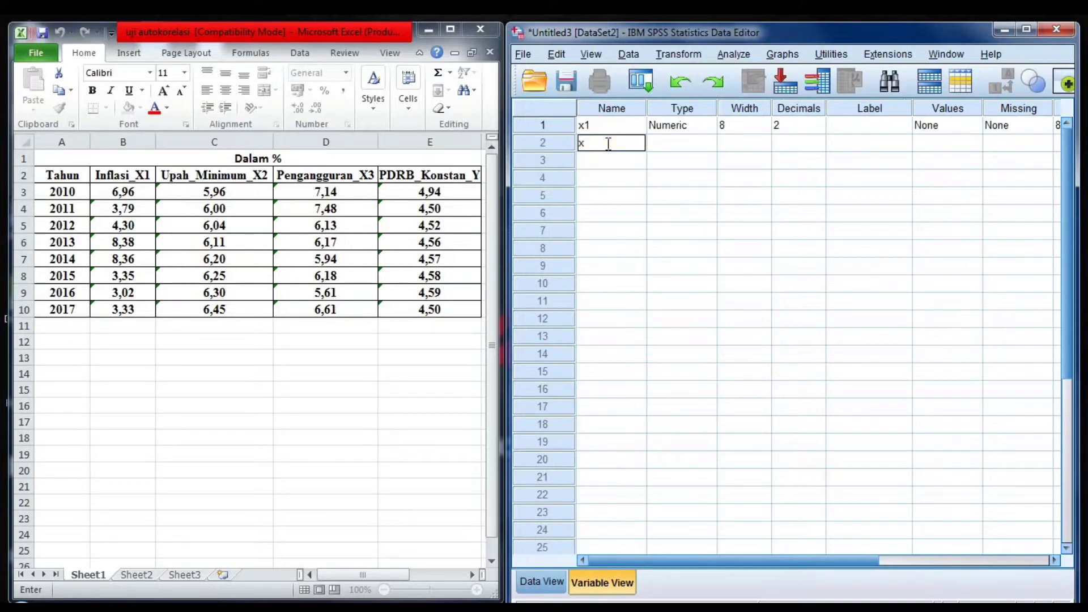
pyautogui.write('2')
pyautogui.click(605, 161)
pyautogui.write('x3')
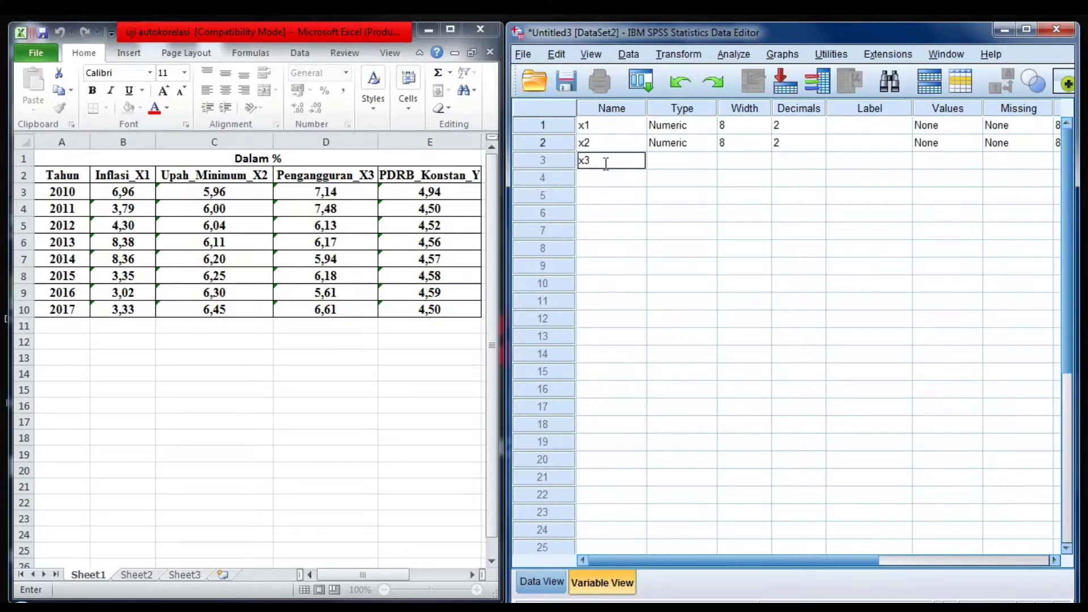
pyautogui.click(602, 180)
pyautogui.write('y')
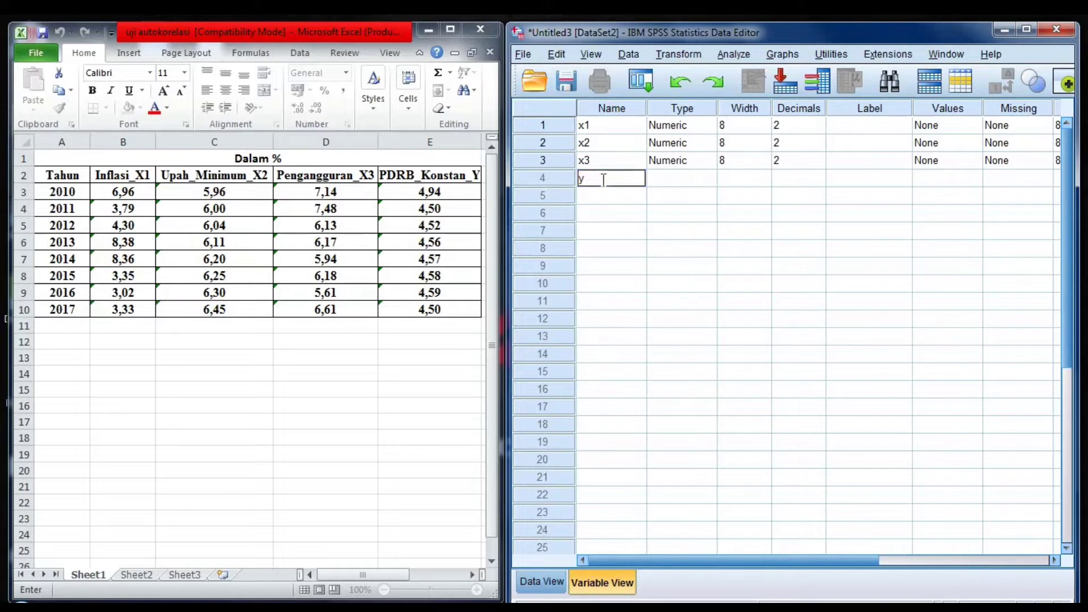
# Set the decimals of variables x1, x2, x3 and y to 0
pyautogui.click(818, 130)
pyautogui.click(818, 130)
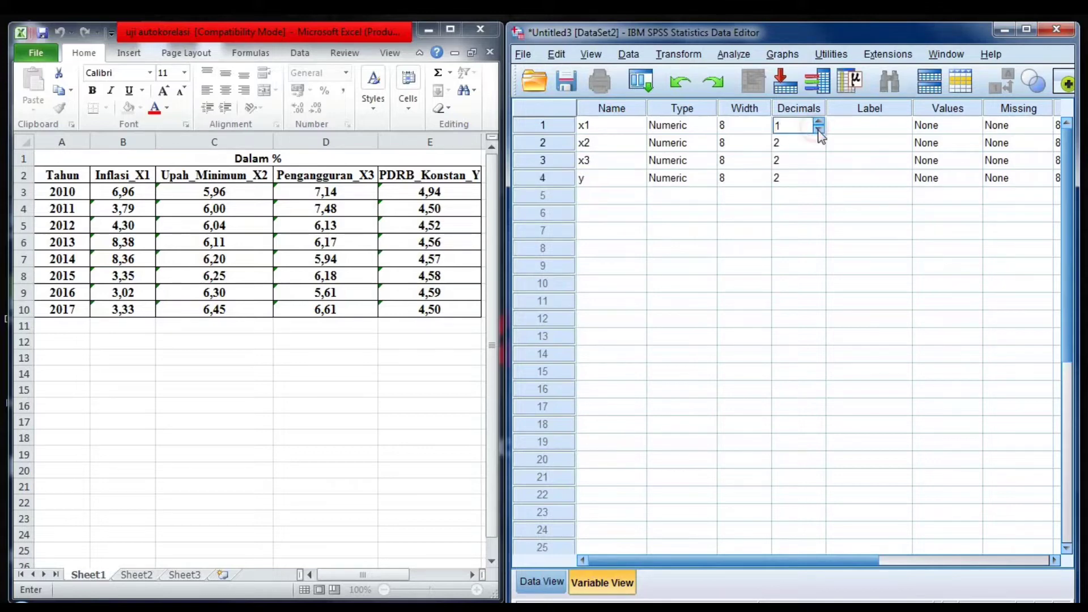
pyautogui.click(818, 130)
pyautogui.click(817, 148)
pyautogui.click(817, 148)
pyautogui.click(817, 148)
pyautogui.click(818, 166)
pyautogui.click(817, 166)
pyautogui.click(817, 166)
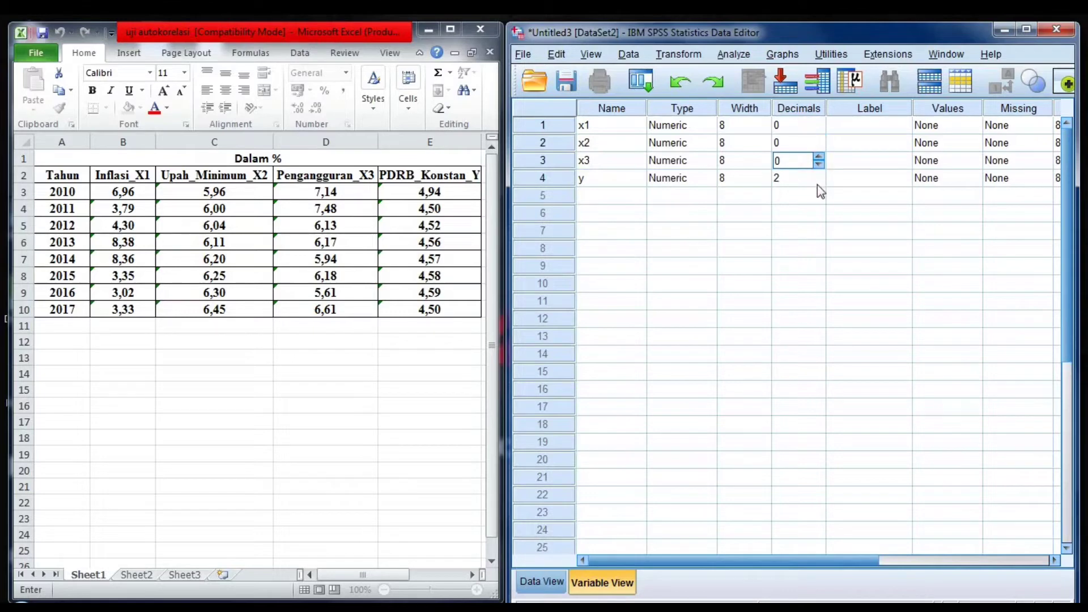
pyautogui.click(817, 183)
pyautogui.click(817, 183)
pyautogui.click(817, 183)
# Label x1 as Inflasi, x2 as Upah Minimum, x3 as Pengangguran and y as PDRB
pyautogui.click(868, 127)
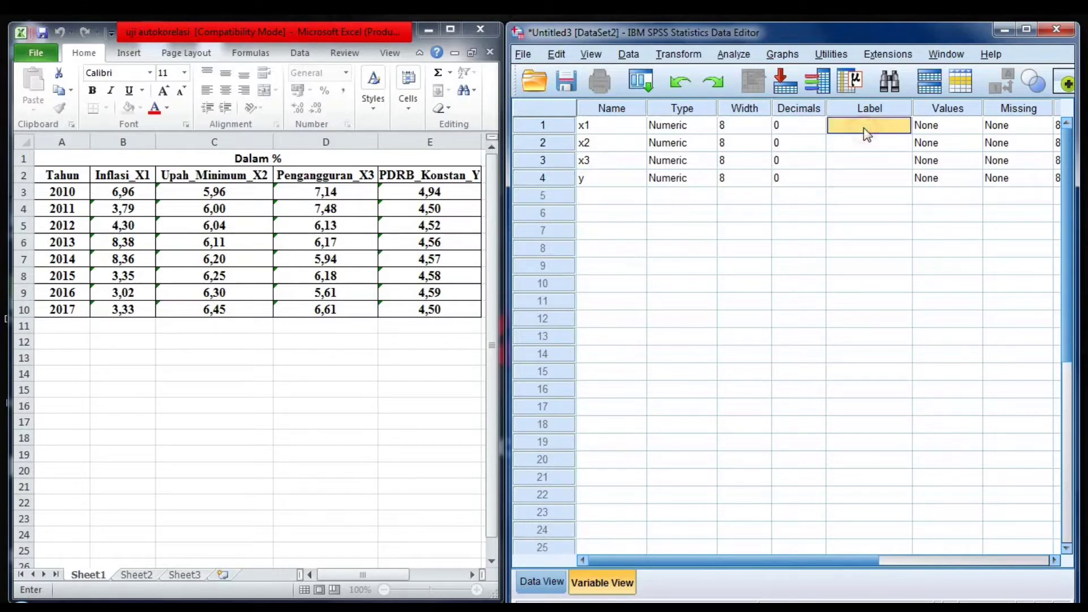
pyautogui.click(865, 128)
pyautogui.write('In')
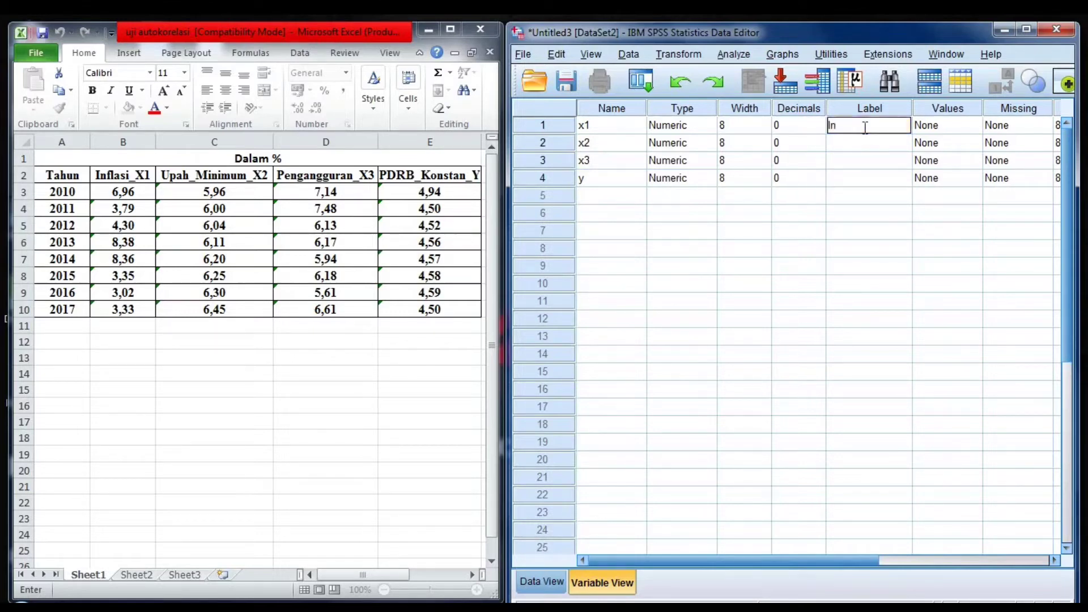
pyautogui.write('flasi')
pyautogui.click(864, 145)
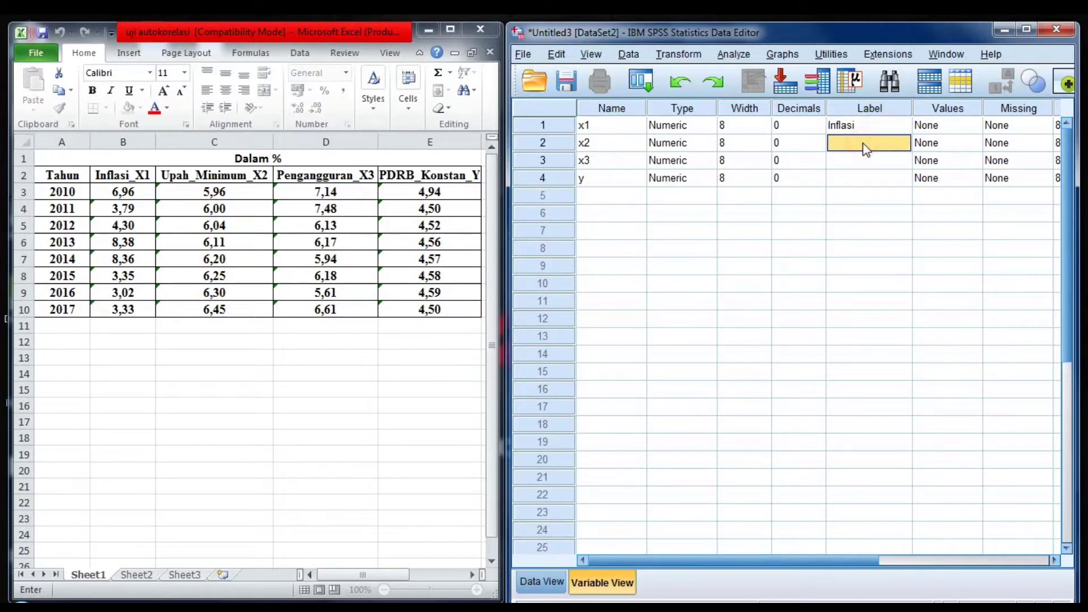
pyautogui.write('Upah Minimum')
pyautogui.click(861, 161)
pyautogui.write('Pen')
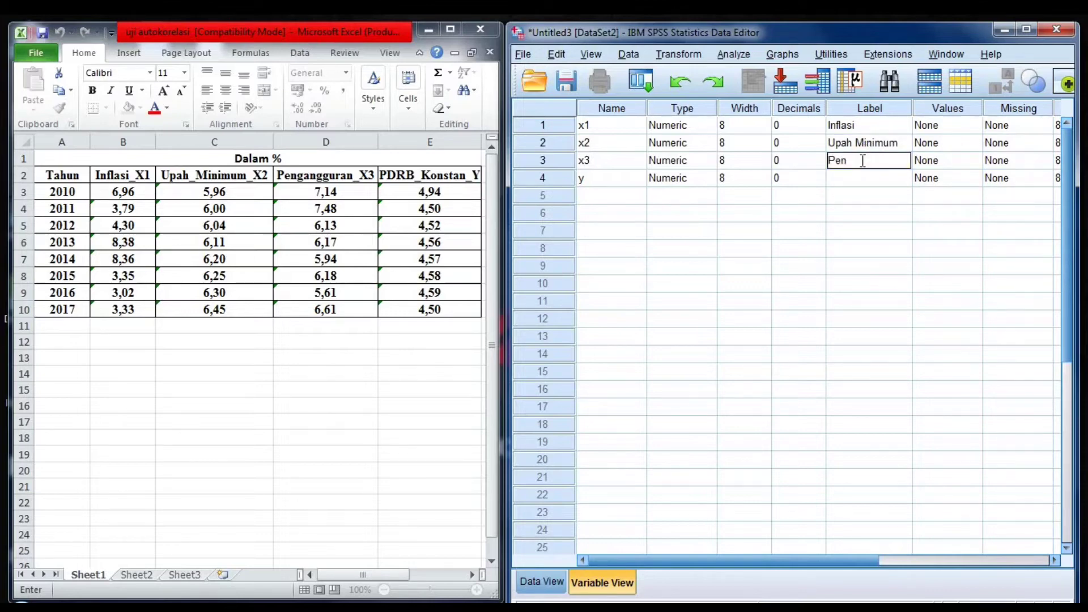
pyautogui.write('gangguran')
pyautogui.click(859, 176)
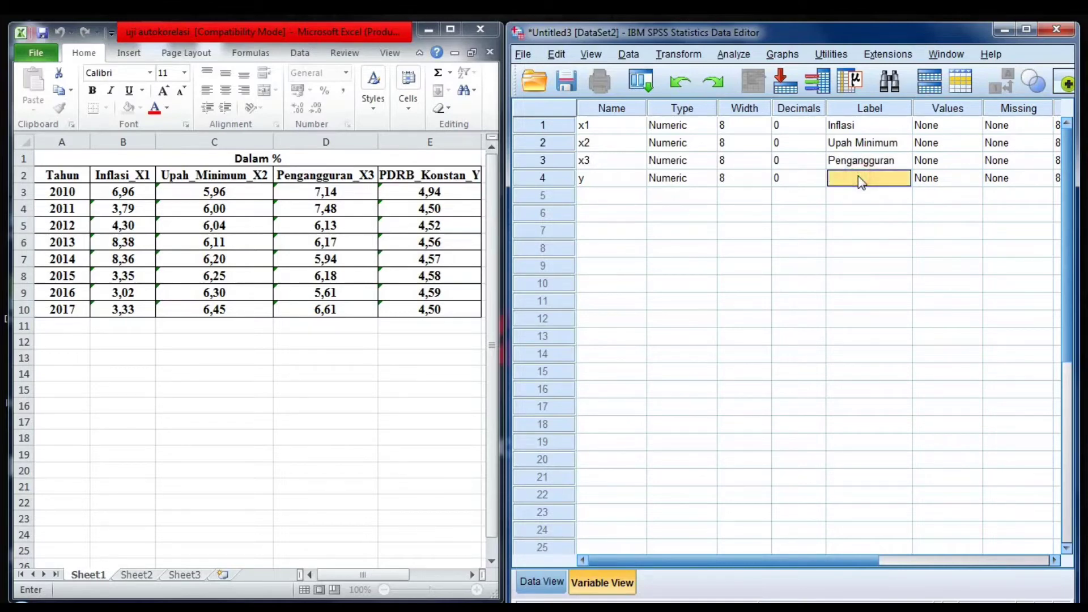
pyautogui.write('PDRB')
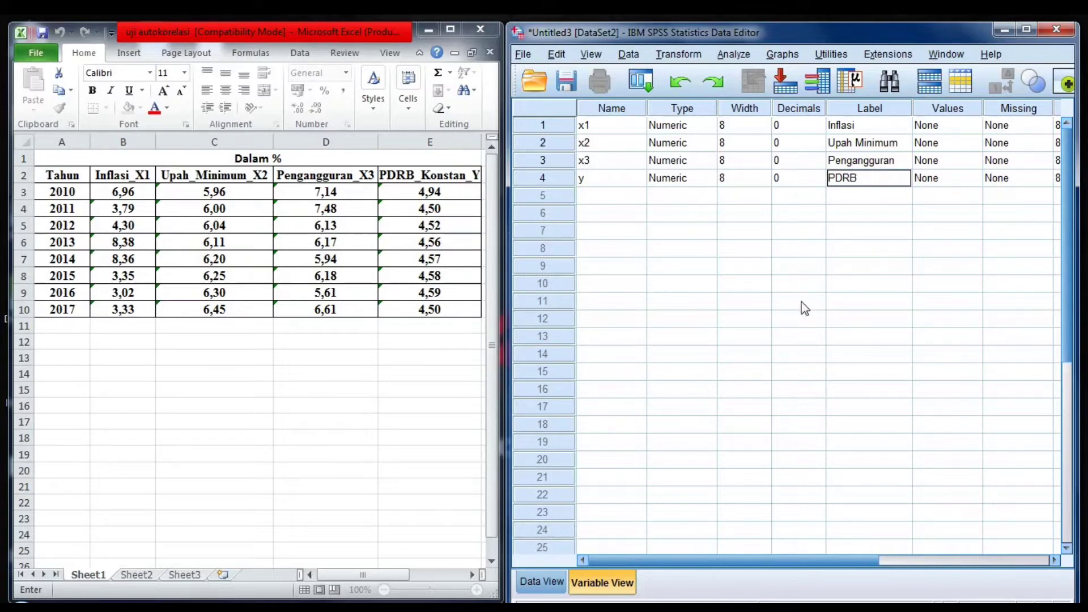
# Copy the 2010–2017 values in B3:E10 of the Excel sheet into the SPSS Data View, starting at row 1 of x1
pyautogui.click(187, 194)
pyautogui.moveTo(128, 194); pyautogui.dragTo(407, 307)
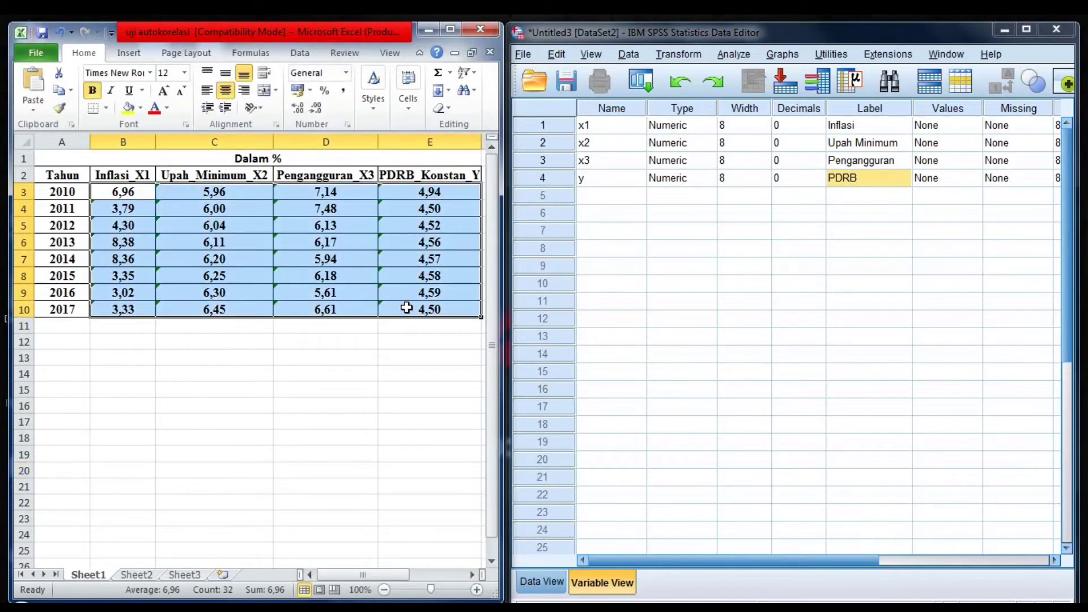
pyautogui.hotkey('ctrl', 'c')
pyautogui.click(543, 583)
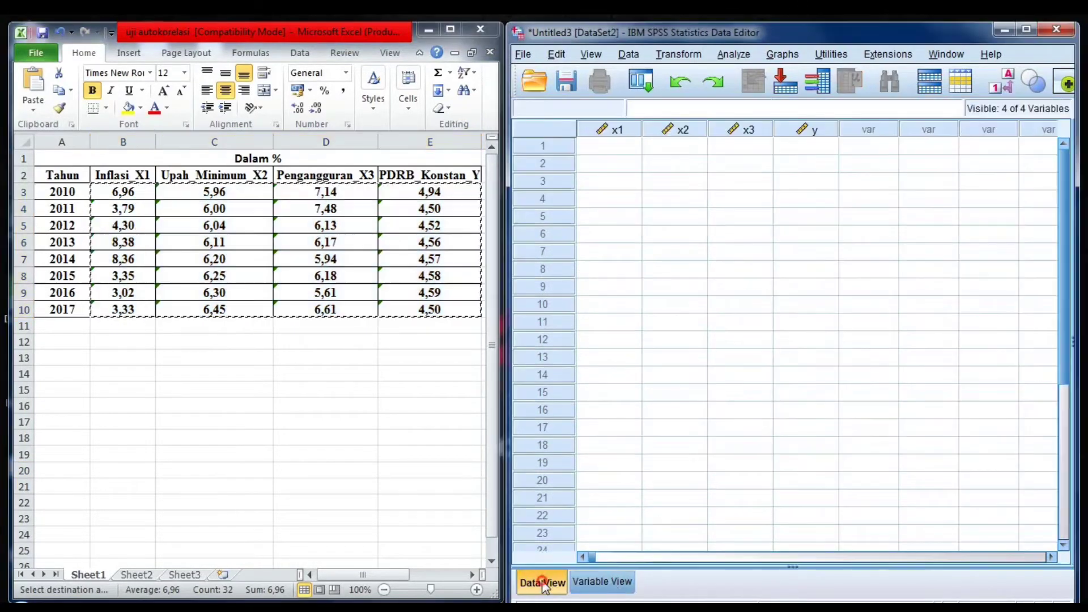
pyautogui.click(603, 149)
pyautogui.hotkey('ctrl', 'v')
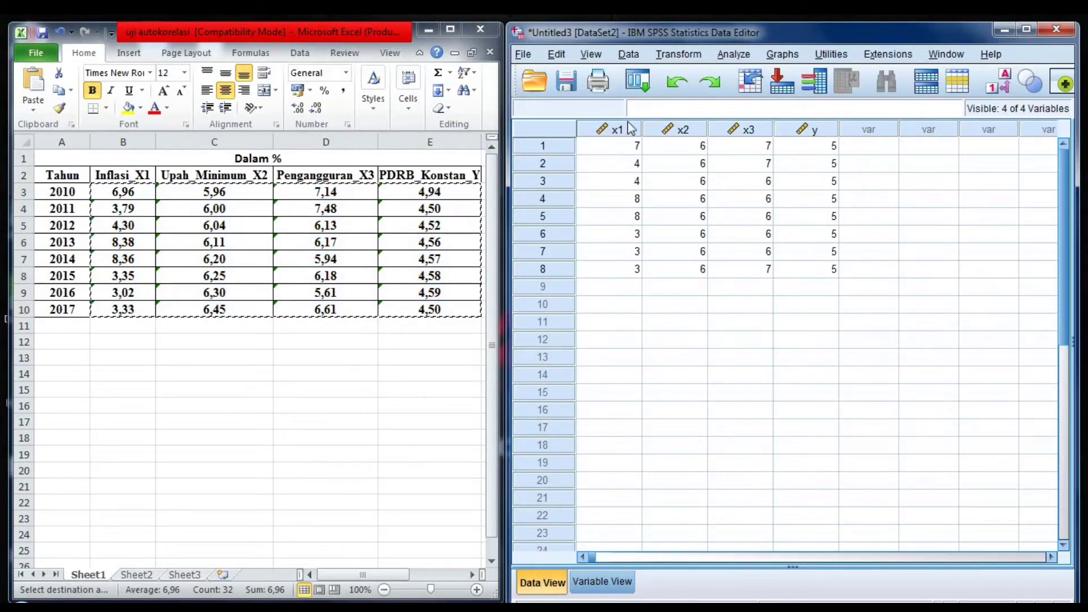
# Set up a linear regression with Inflasi, Upah Minimum and Pengangguran as independent variables and PDRB as the dependent variable
pyautogui.click(734, 54)
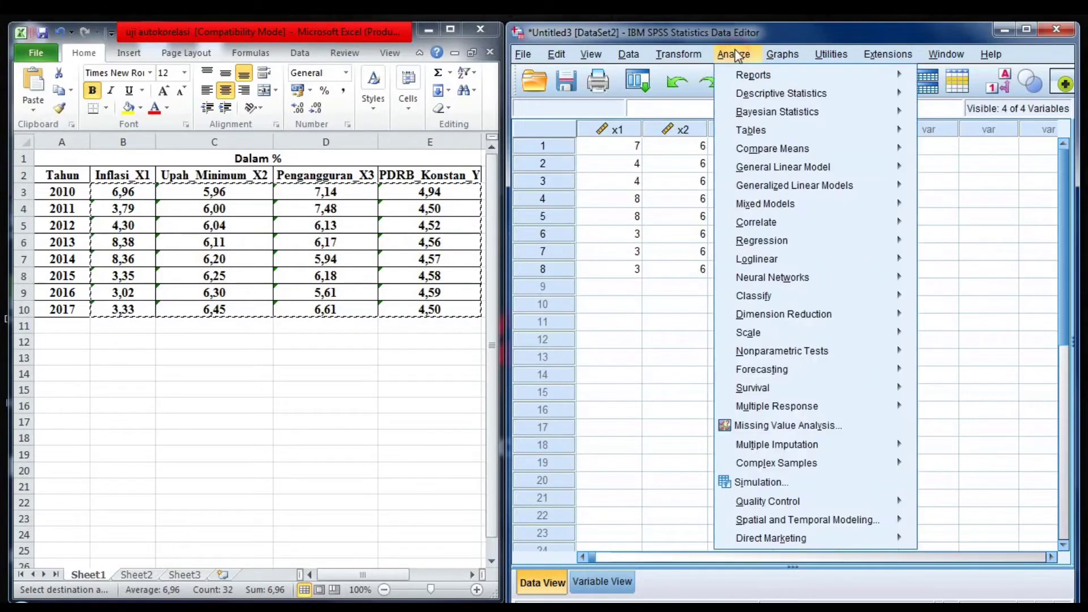
pyautogui.moveTo(796, 245)
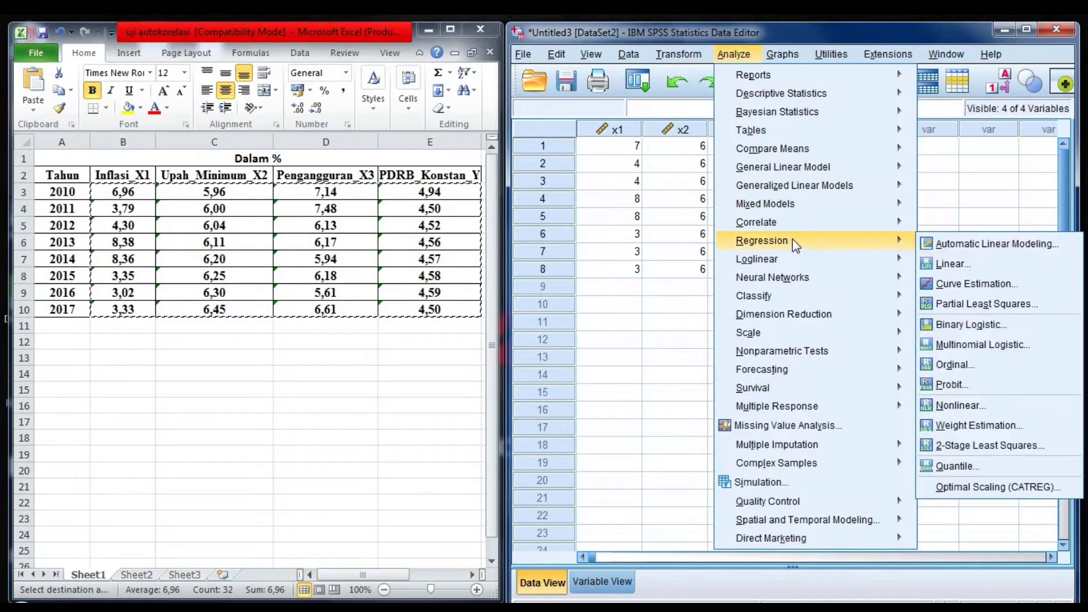
pyautogui.click(941, 264)
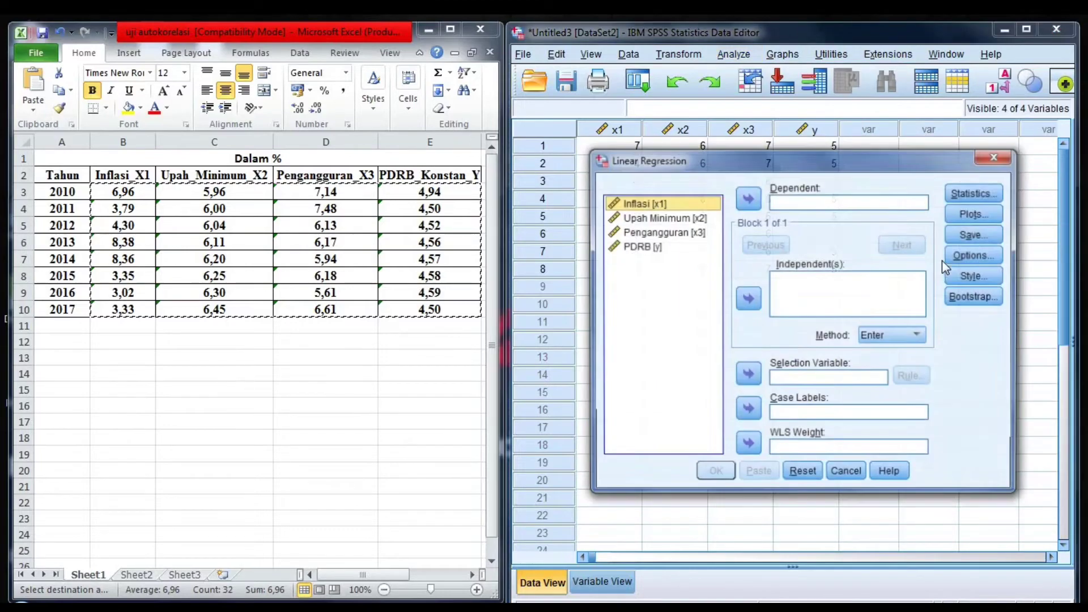
pyautogui.keyDown('shift'); pyautogui.click(632, 229); pyautogui.keyUp('shift')
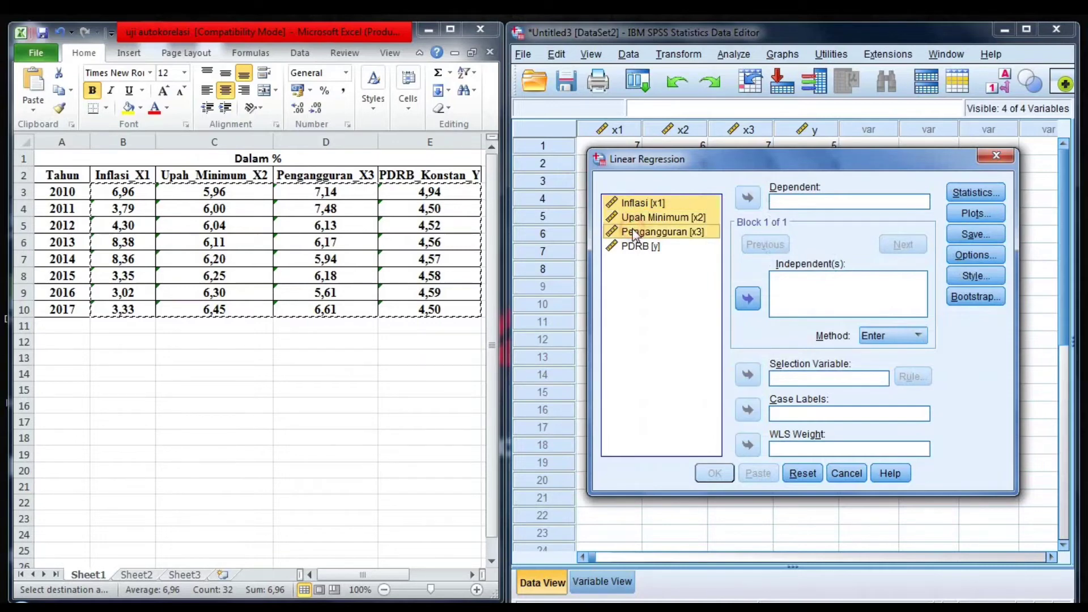
pyautogui.click(748, 300)
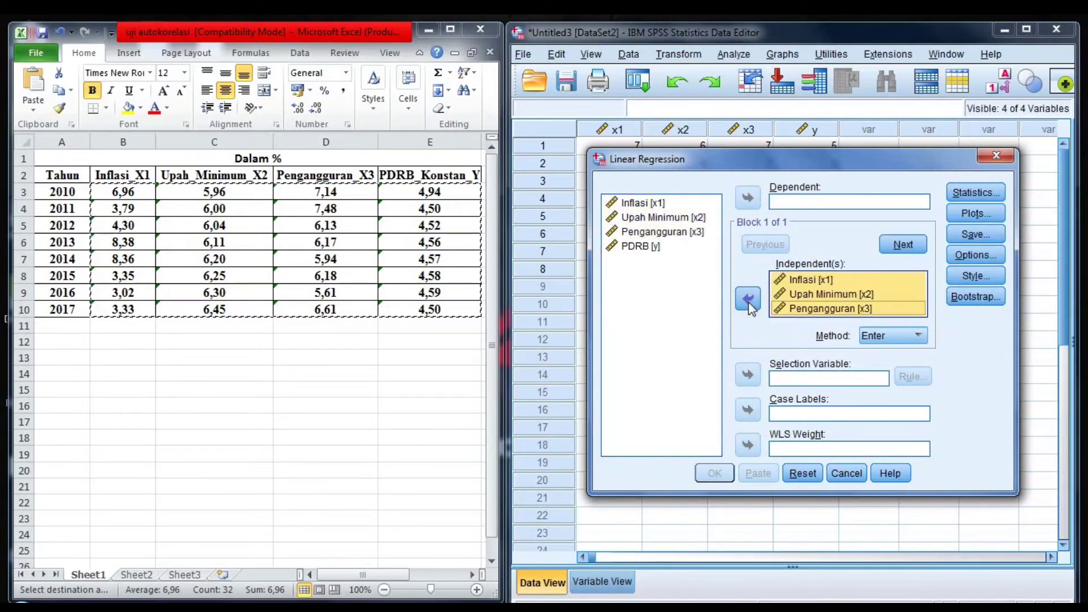
pyautogui.click(639, 250)
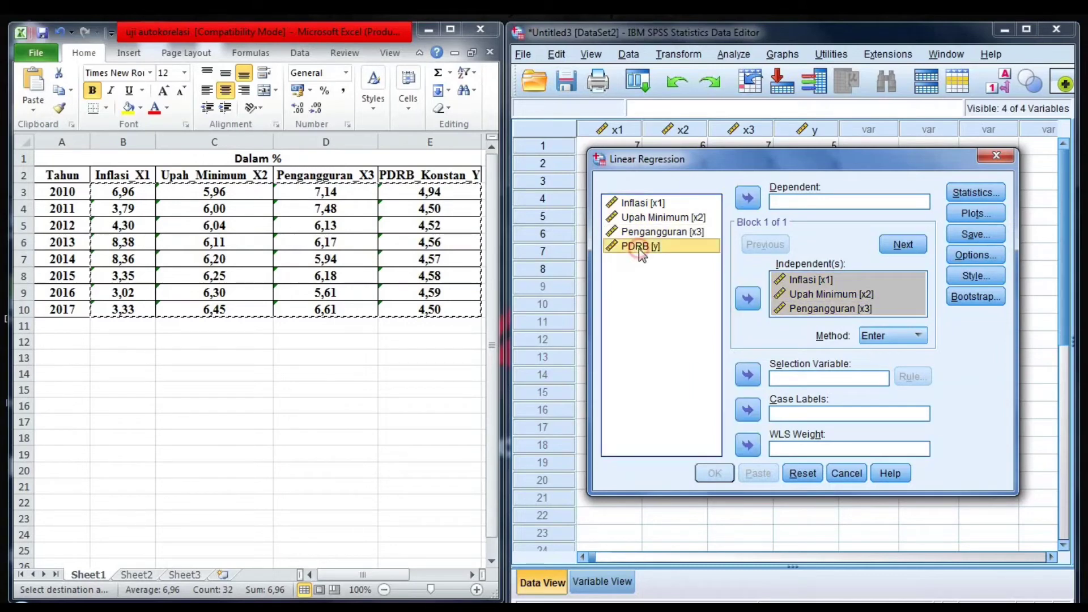
pyautogui.click(748, 198)
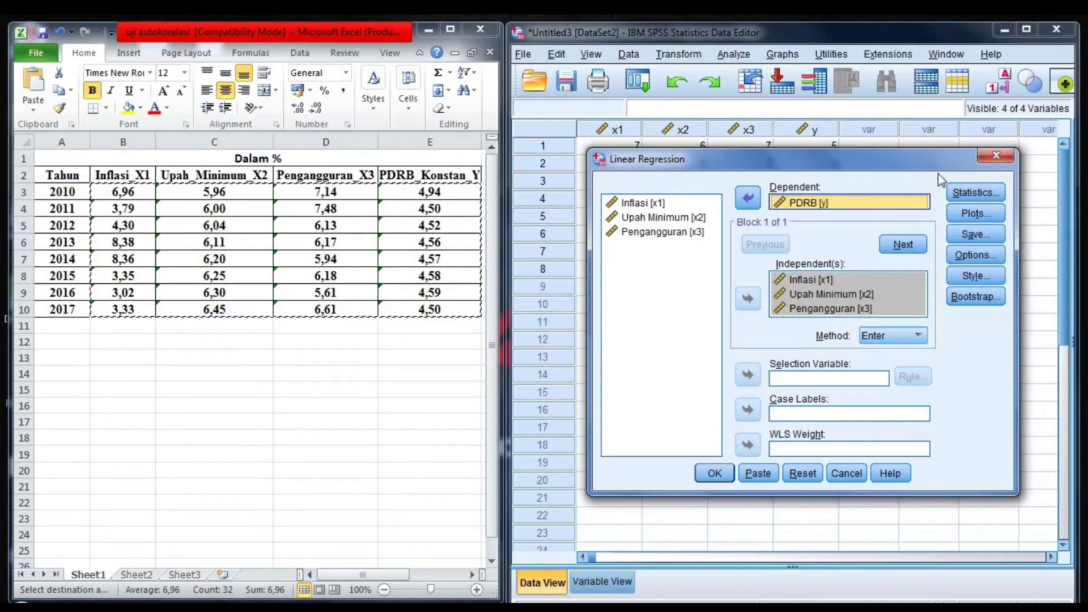
# Include the Durbin-Watson residual statistic in the regression and run the analysis
pyautogui.click(958, 194)
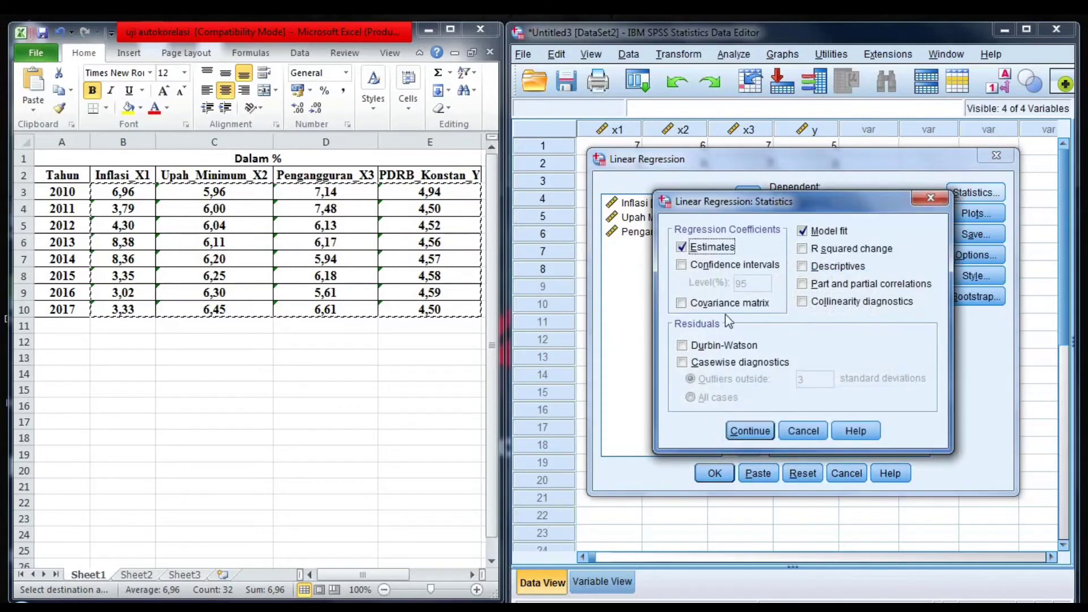
pyautogui.click(682, 352)
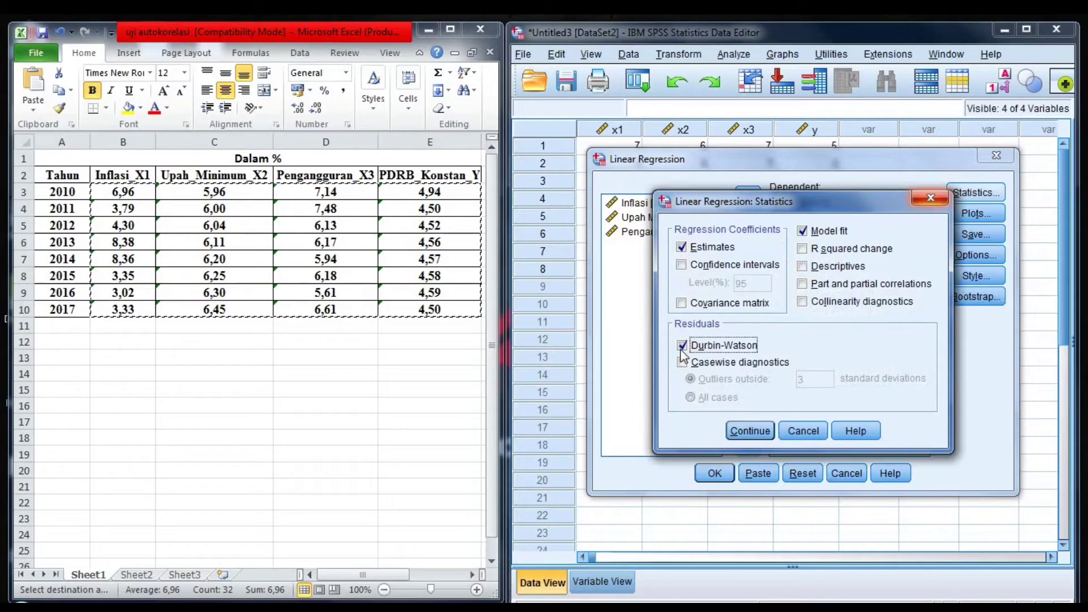
pyautogui.click(747, 438)
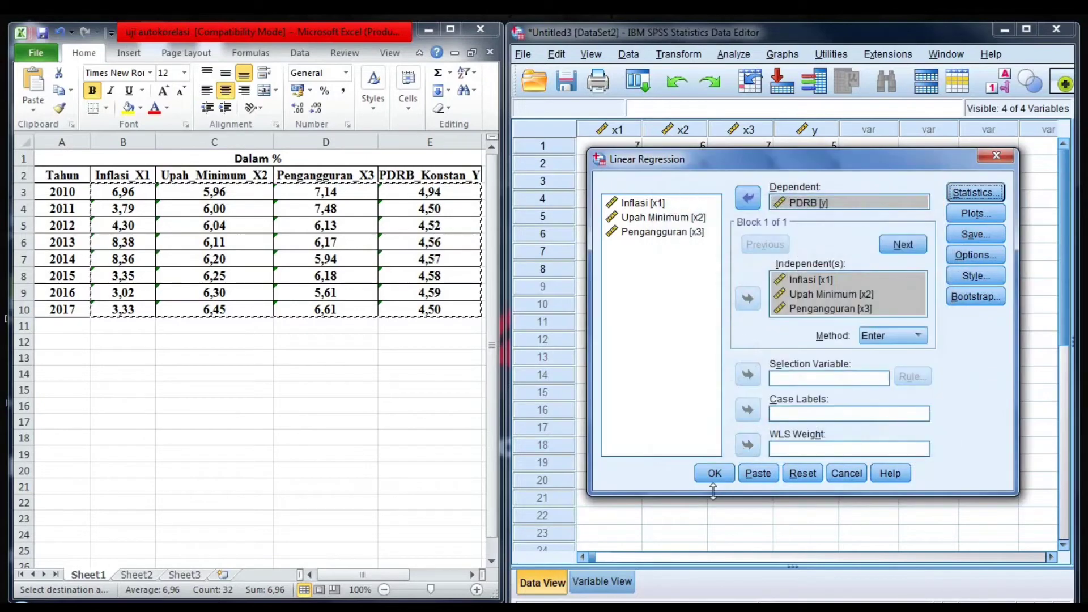
pyautogui.click(715, 474)
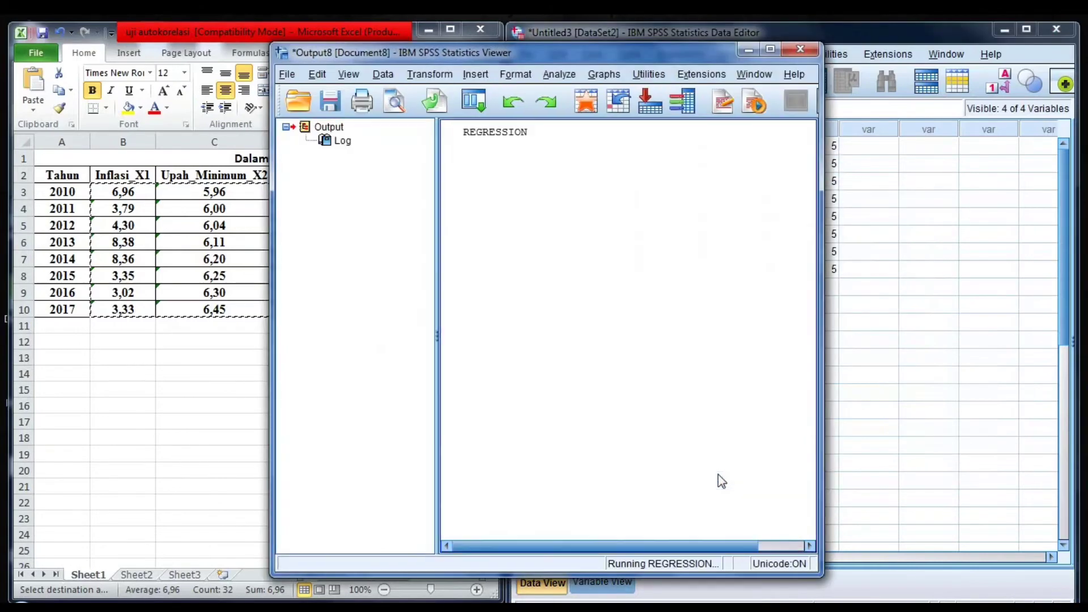
# Examine the Durbin-Watson statistic in the Model Summary output and bring up the hasil uji durbin image beside it
pyautogui.moveTo(684, 54); pyautogui.dragTo(887, 48)
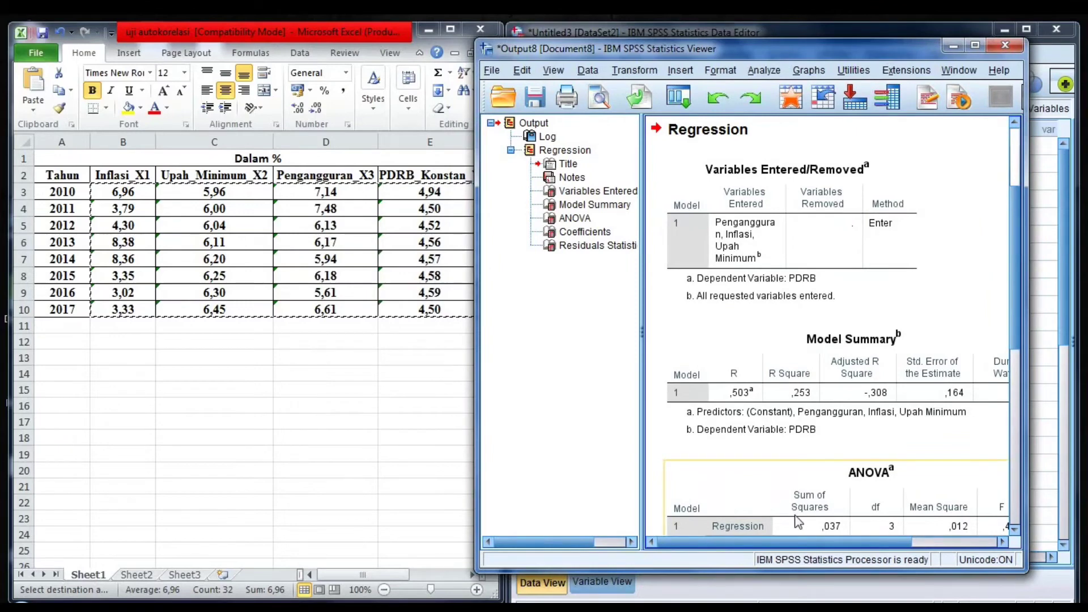
pyautogui.moveTo(797, 547); pyautogui.dragTo(830, 536)
pyautogui.click(926, 339)
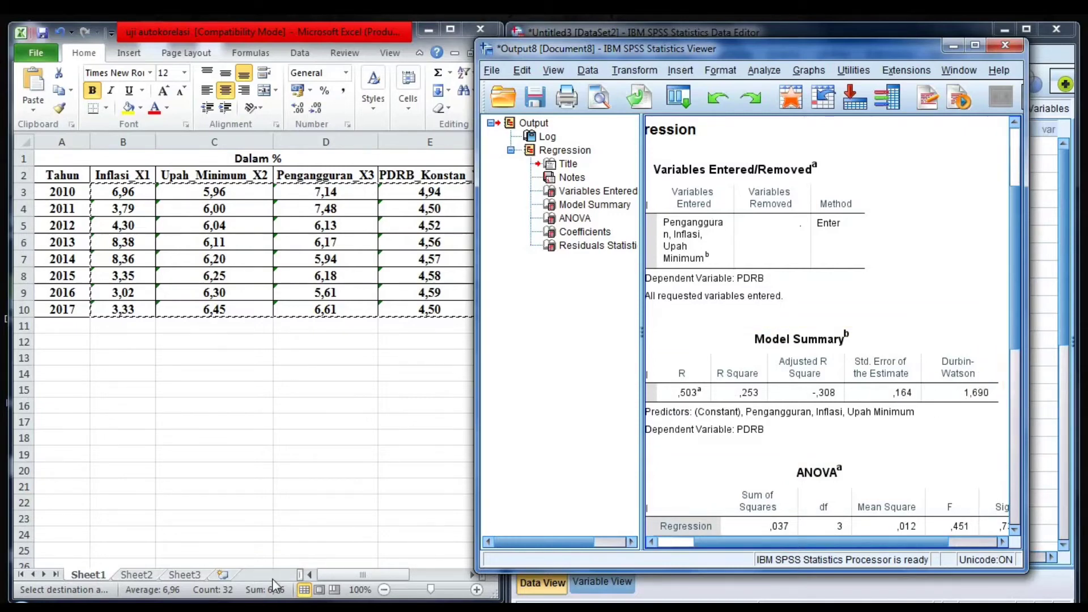
pyautogui.click(322, 519)
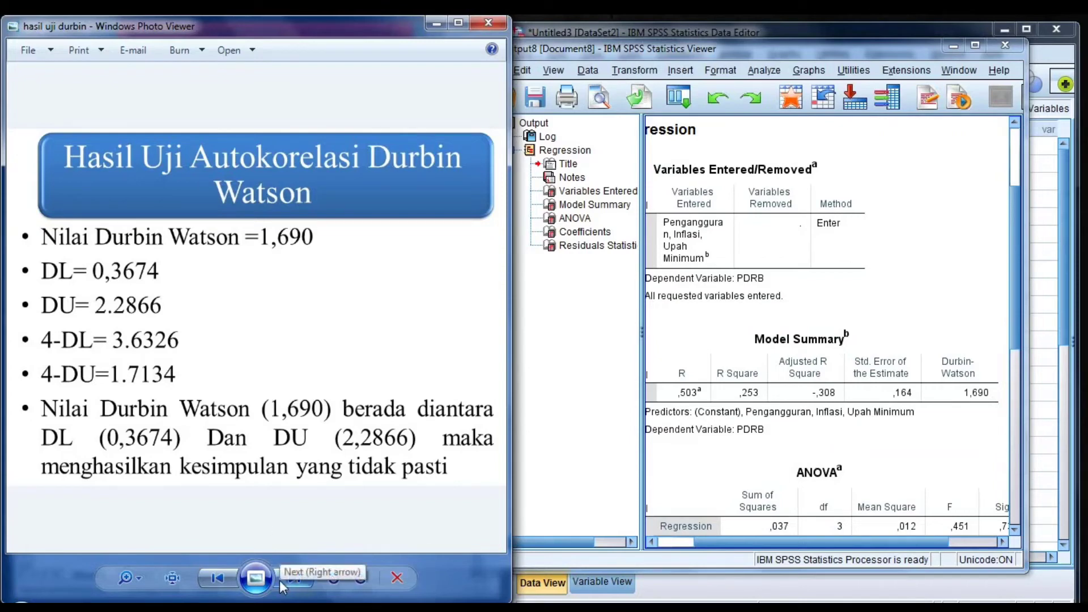
# Look up dL and dU for n=8 and k=3 in tabel-dw.pdf, checking the observations and predictors against the Excel data
pyautogui.click(351, 609)
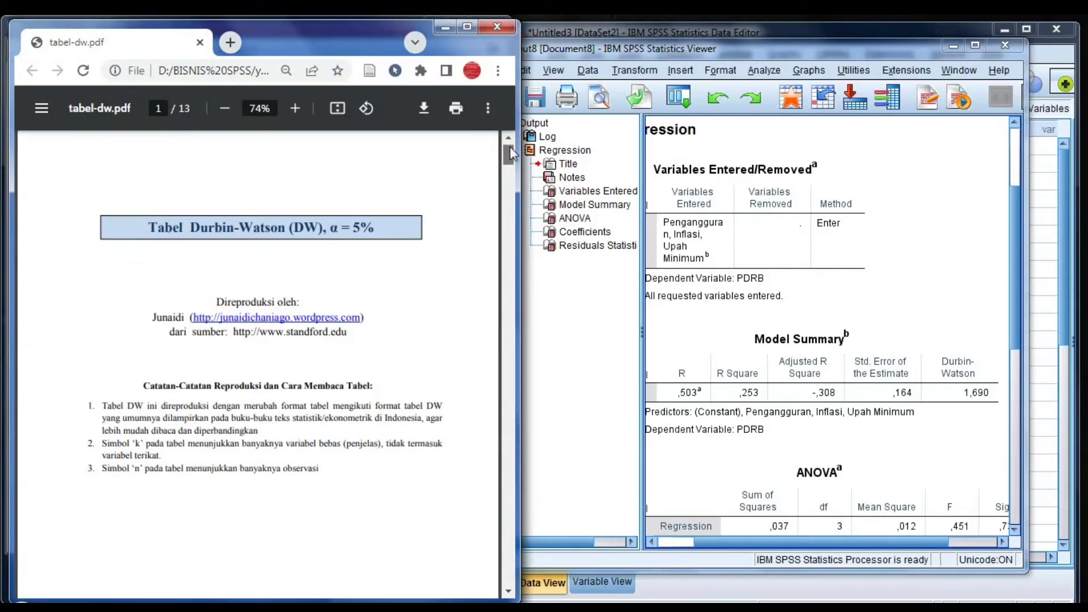
pyautogui.scroll(-1, 510, 147)
pyautogui.moveTo(510, 148); pyautogui.dragTo(511, 177)
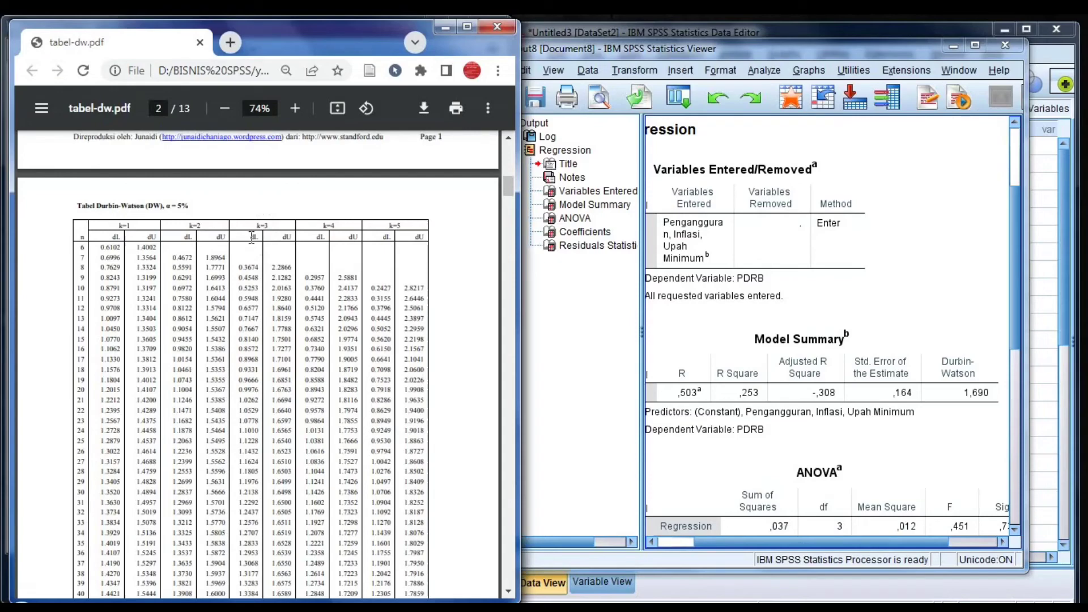
pyautogui.click(301, 610)
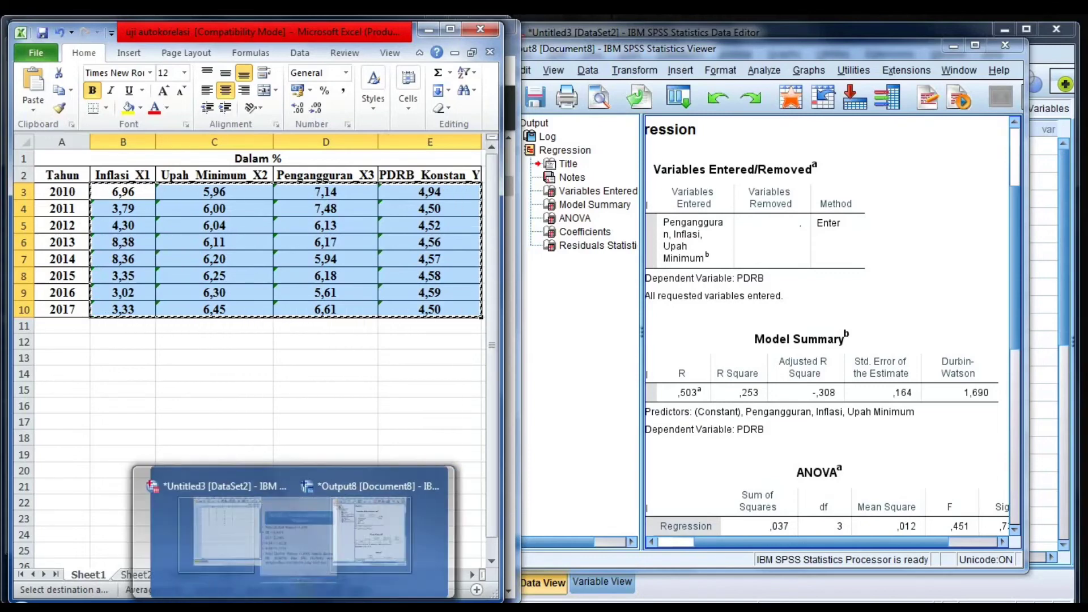
pyautogui.click(281, 608)
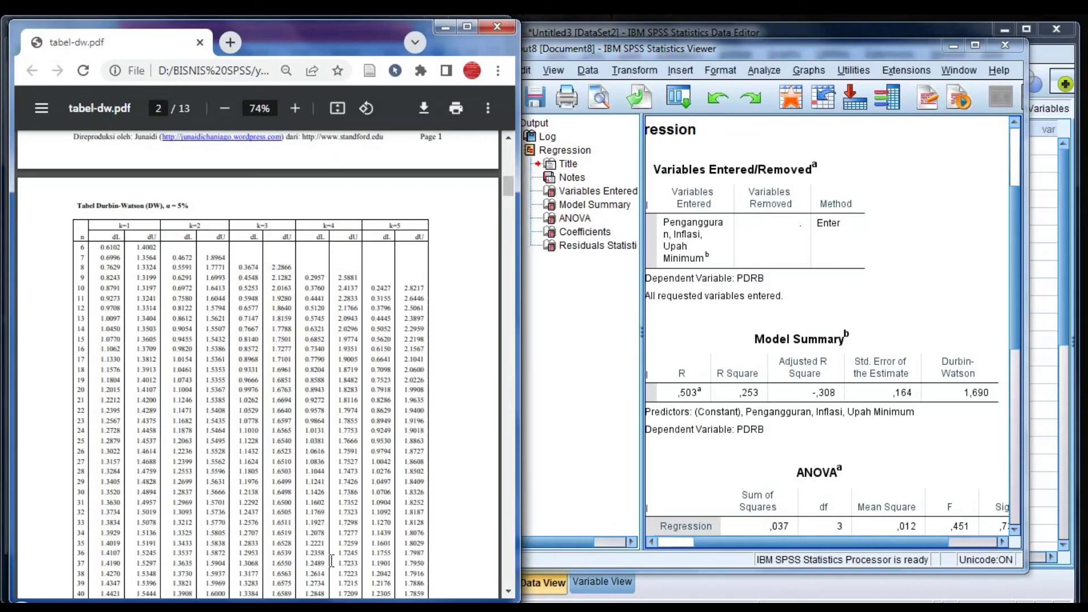
# Compare the Durbin-Watson value in the Model Summary with the limits and conclusion in the hasil uji durbin image
pyautogui.click(325, 598)
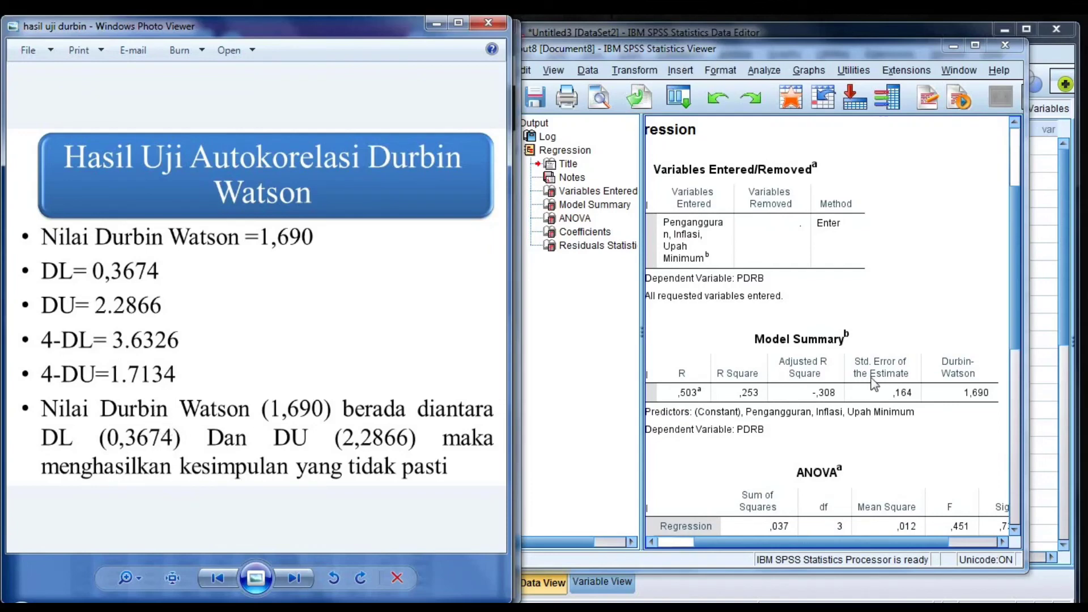
pyautogui.click(961, 392)
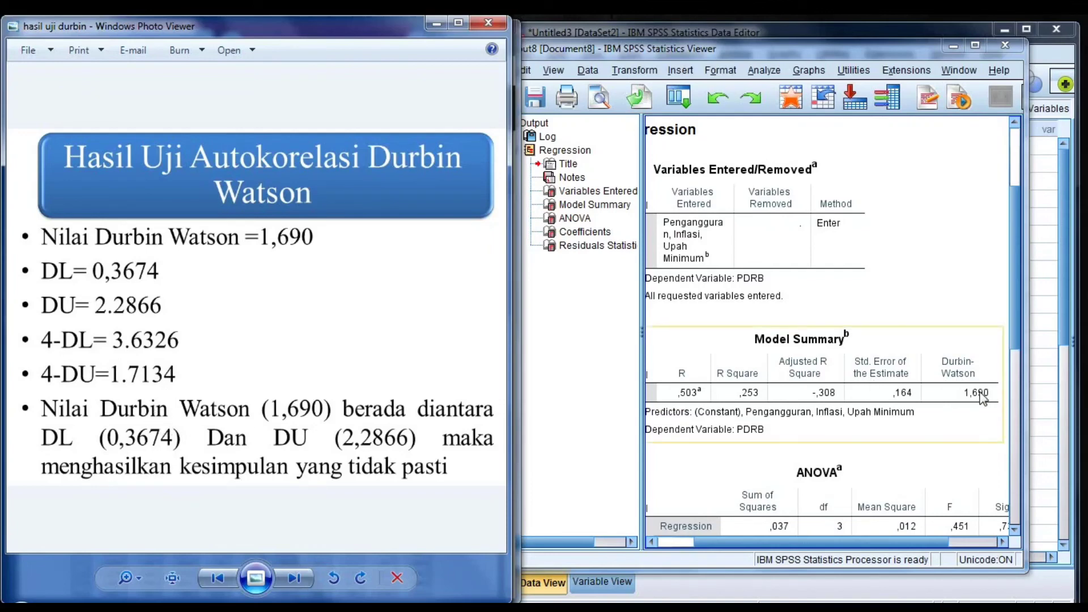